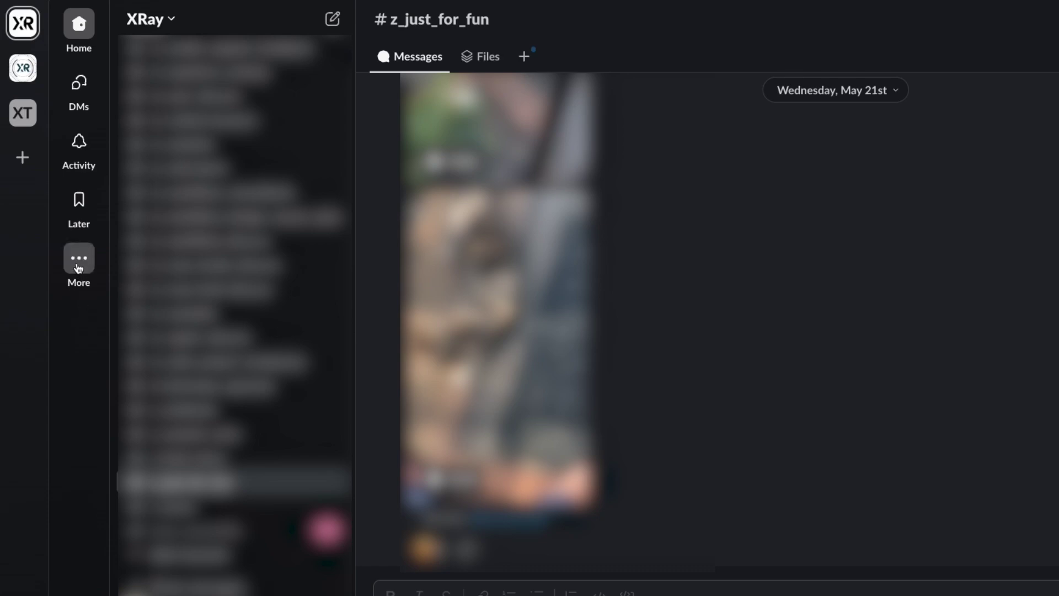
# Step: Create a new workflow and choose a webhook as its starting event
pyautogui.moveTo(78, 268)
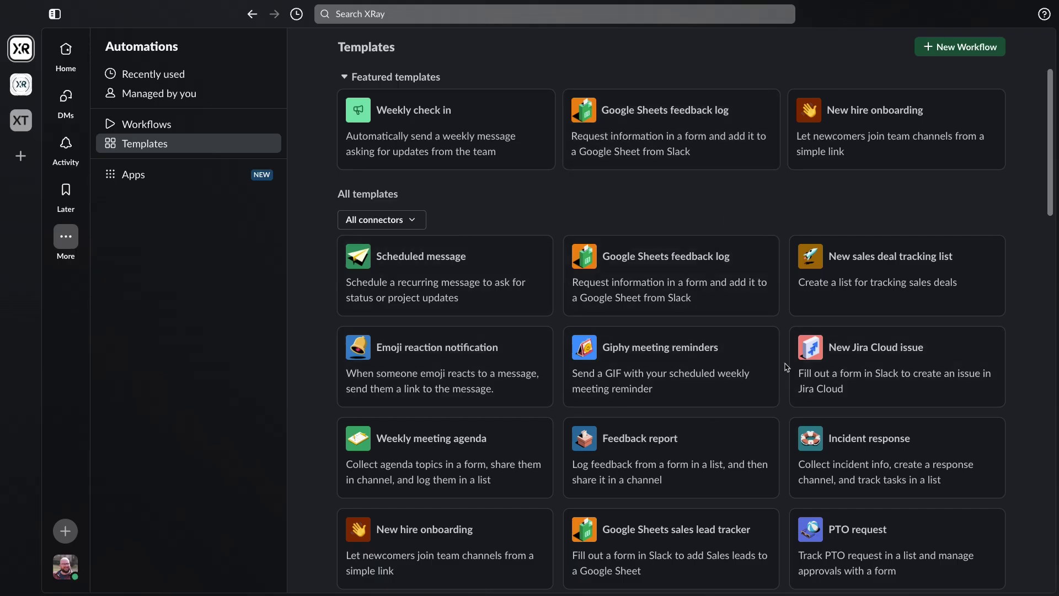
pyautogui.click(936, 50)
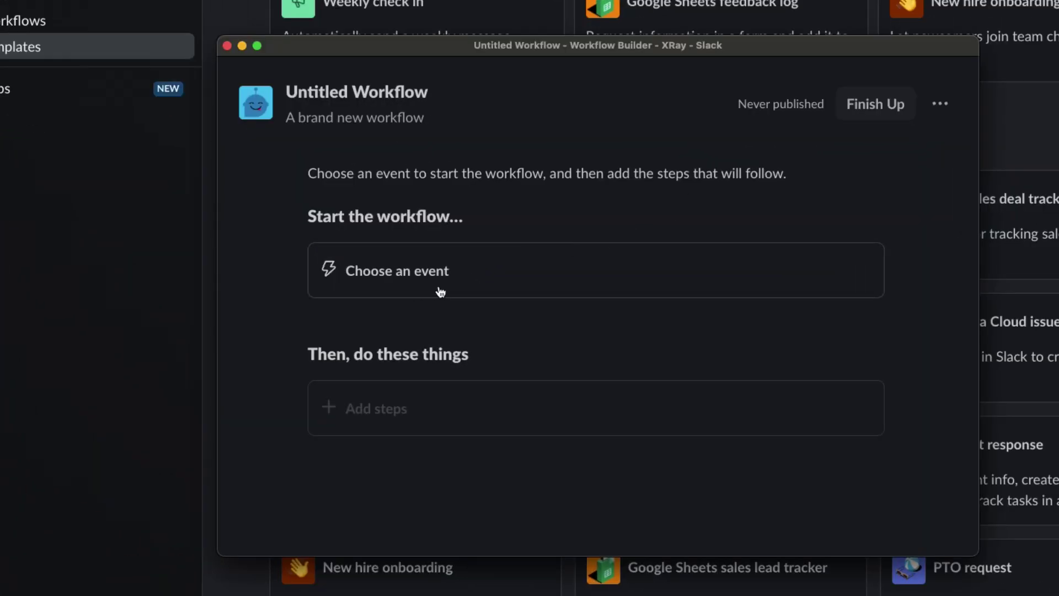
pyautogui.click(390, 291)
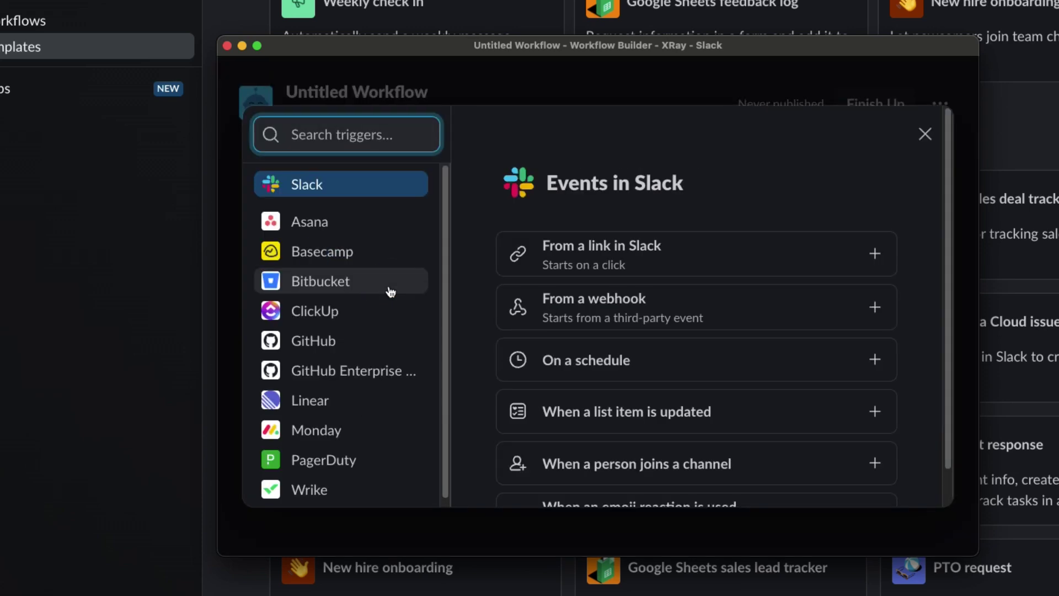
pyautogui.click(620, 313)
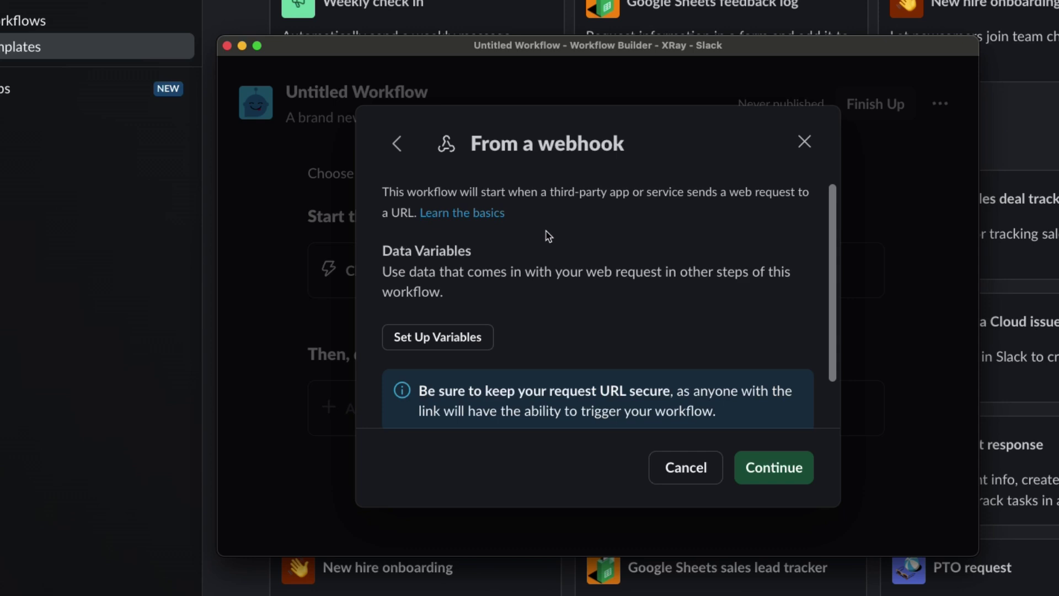
# Step: Add a data variable with the key name and the Text data type to the webhook trigger
pyautogui.scroll(-2, 549, 236)
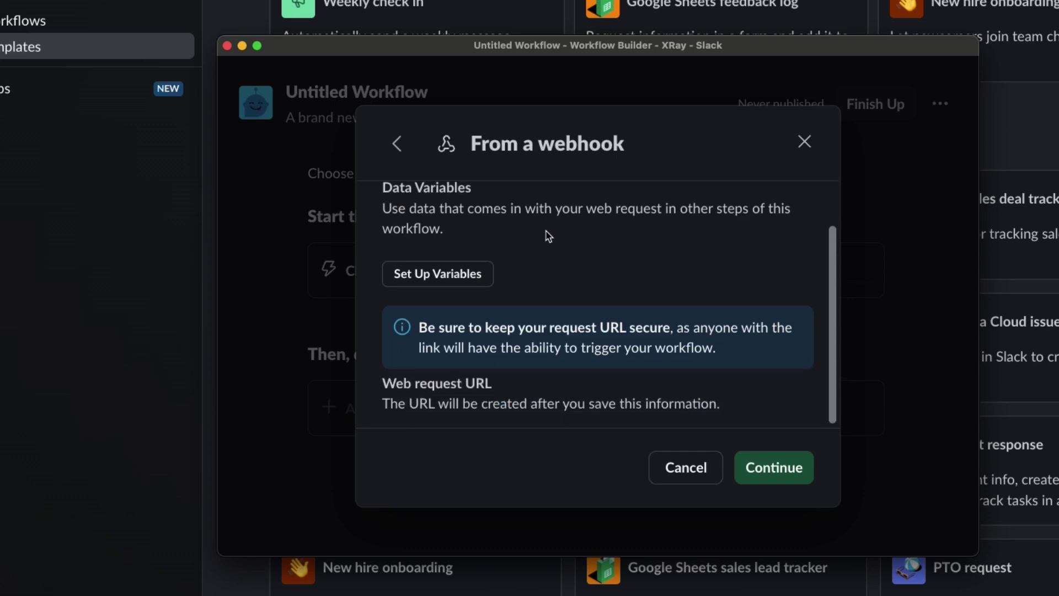
pyautogui.click(444, 283)
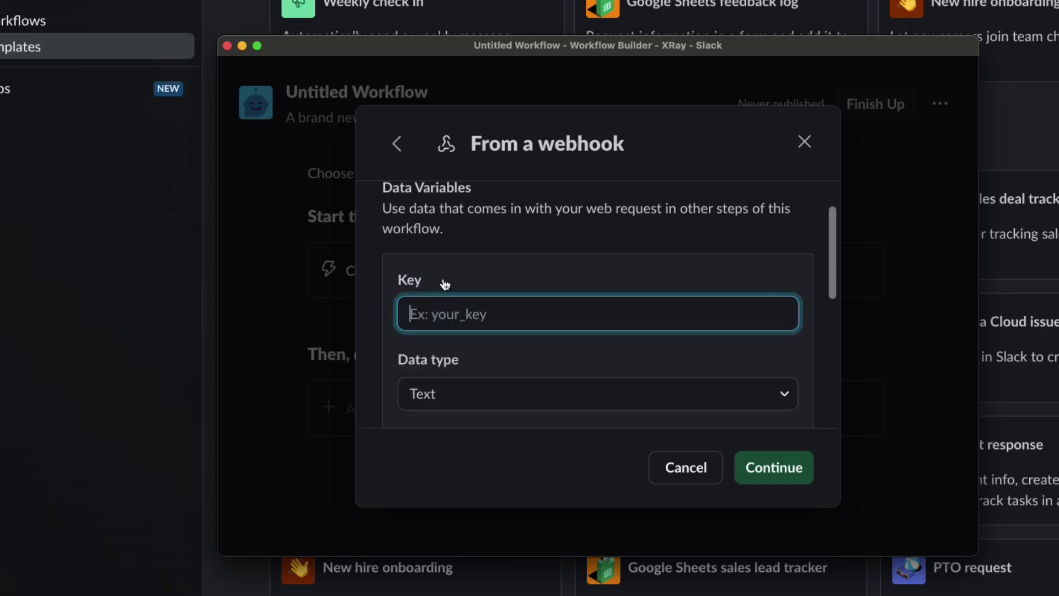
pyautogui.write('name')
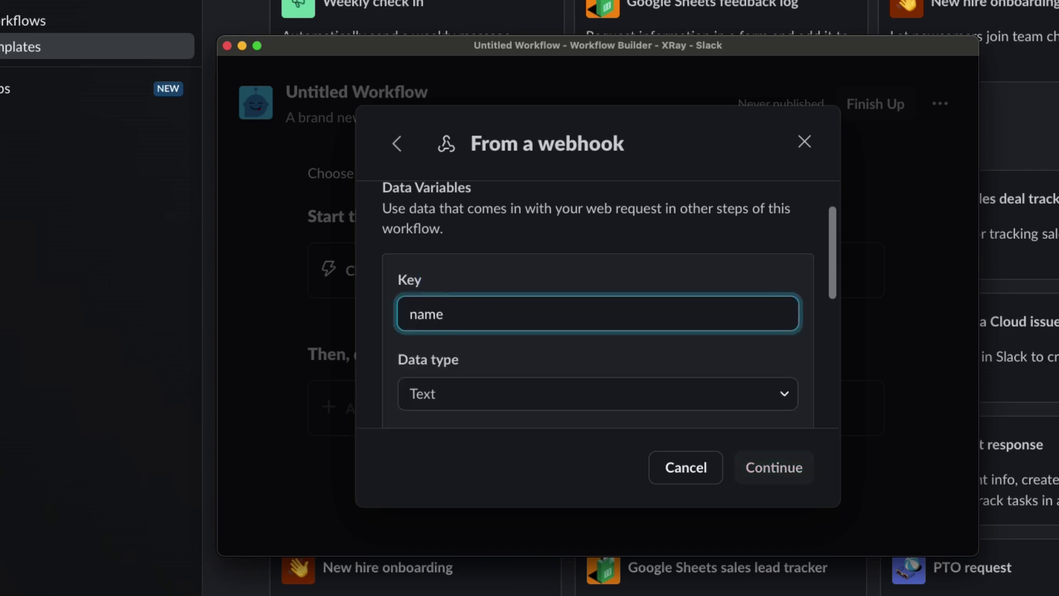
pyautogui.scroll(-2, 598, 304)
pyautogui.click(468, 321)
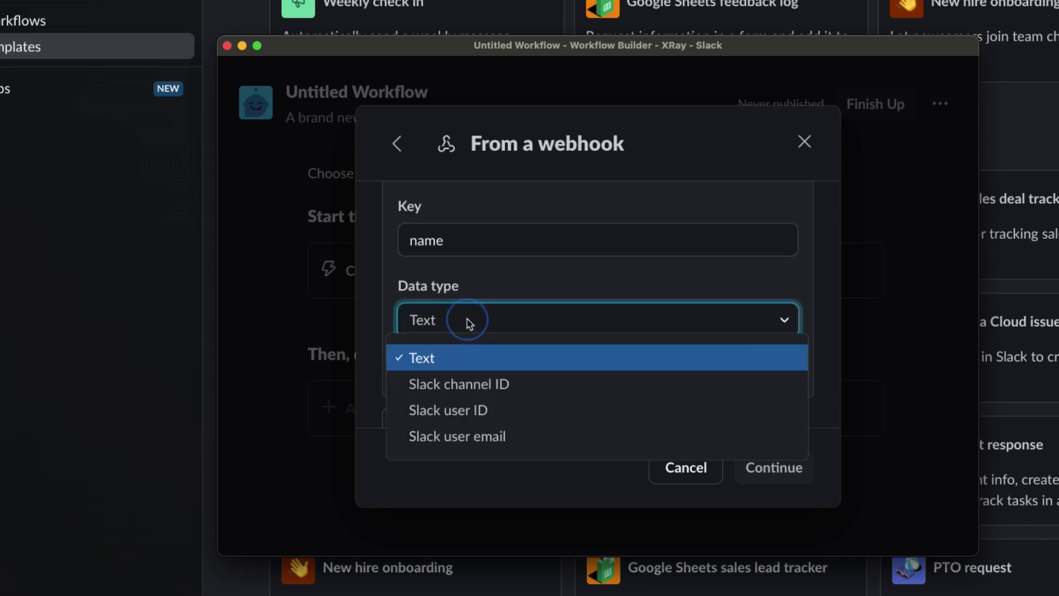
pyautogui.click(485, 368)
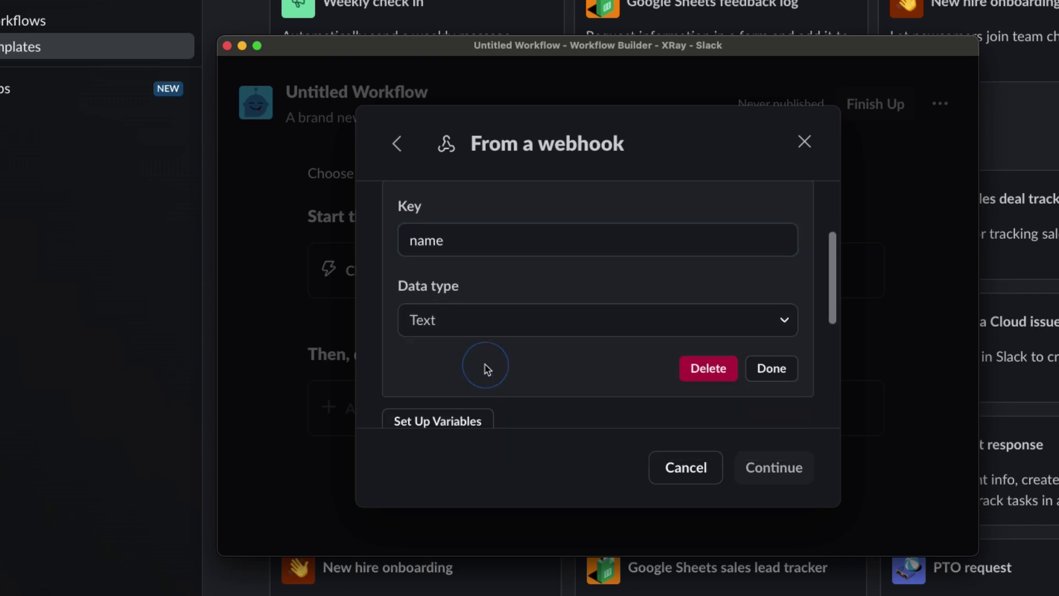
pyautogui.click(772, 370)
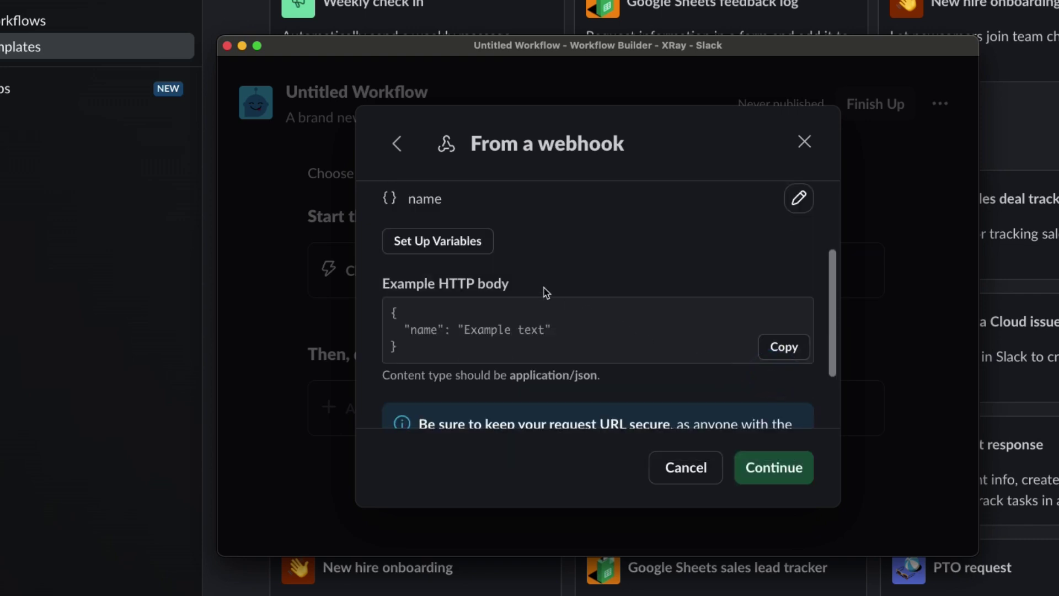
# Step: Add a second Text data variable with the key email to the webhook trigger
pyautogui.click(477, 249)
pyautogui.write('email')
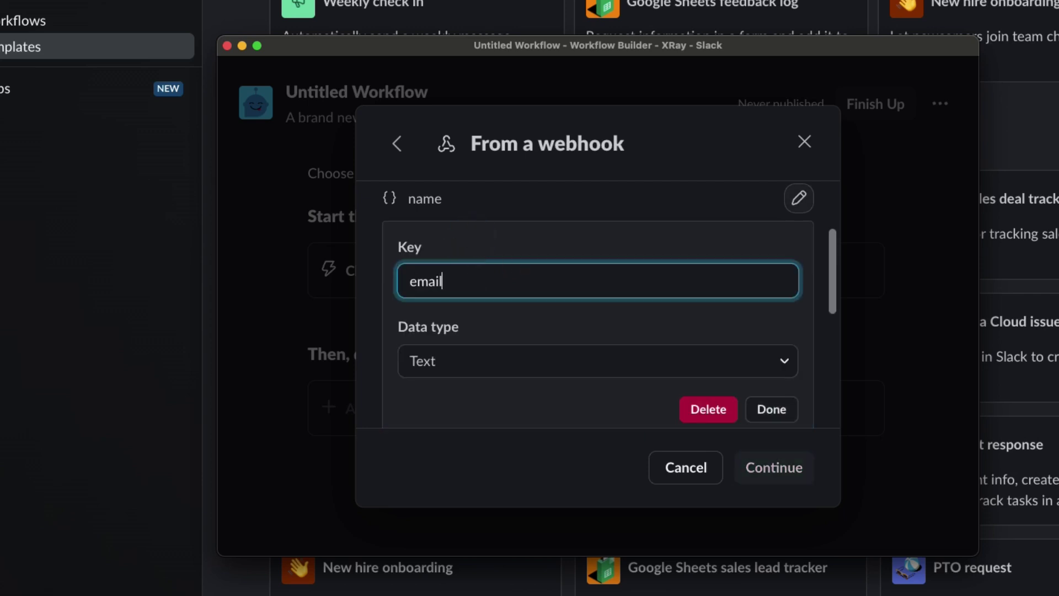
pyautogui.scroll(-1, 727, 387)
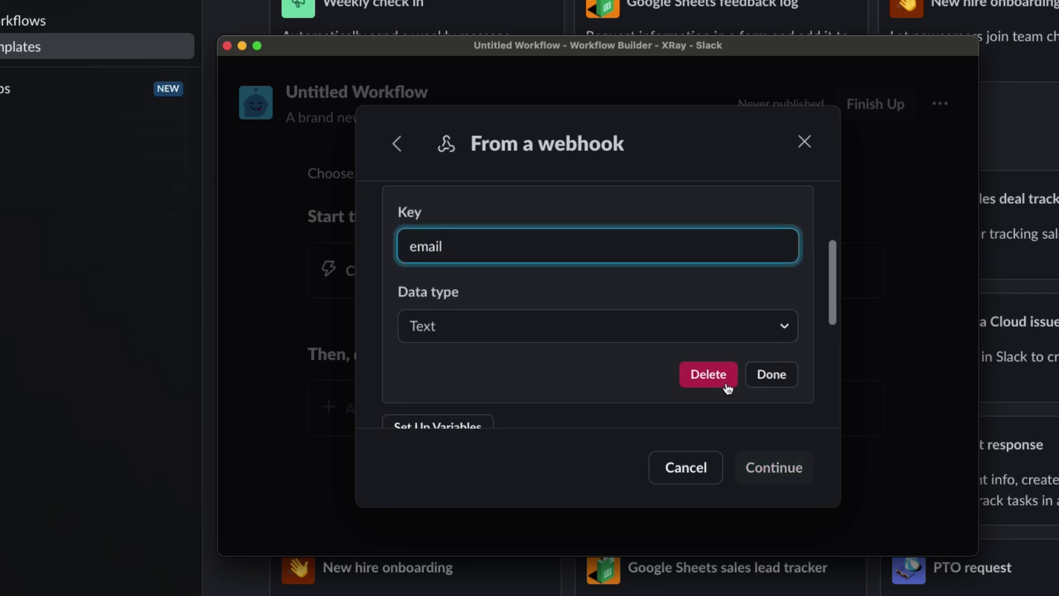
pyautogui.click(770, 381)
# Step: Add a third Text data variable with the key serviceRequested and confirm the webhook trigger
pyautogui.scroll(-2, 634, 340)
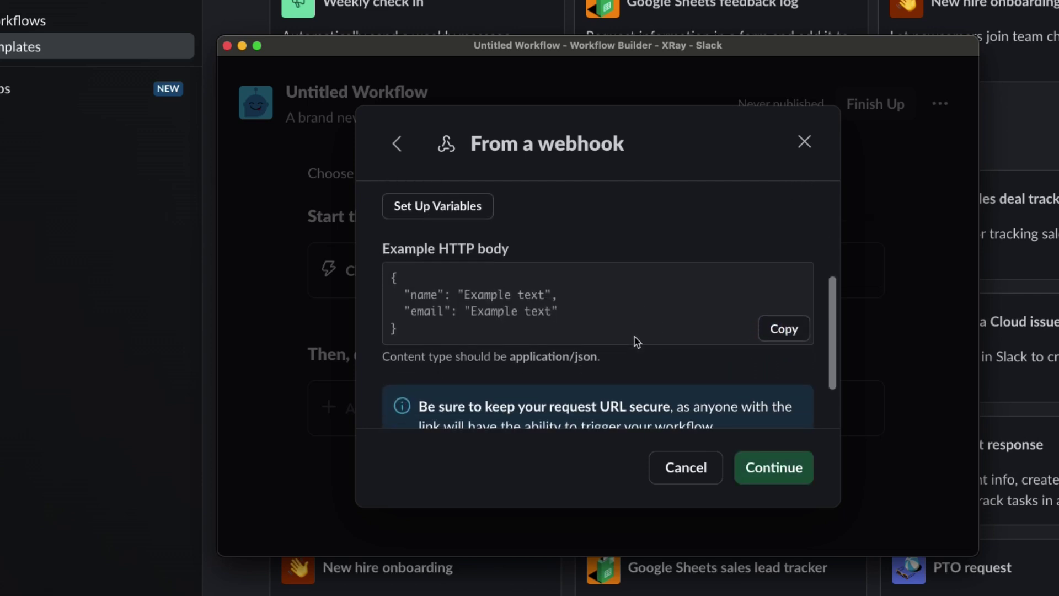
pyautogui.click(473, 222)
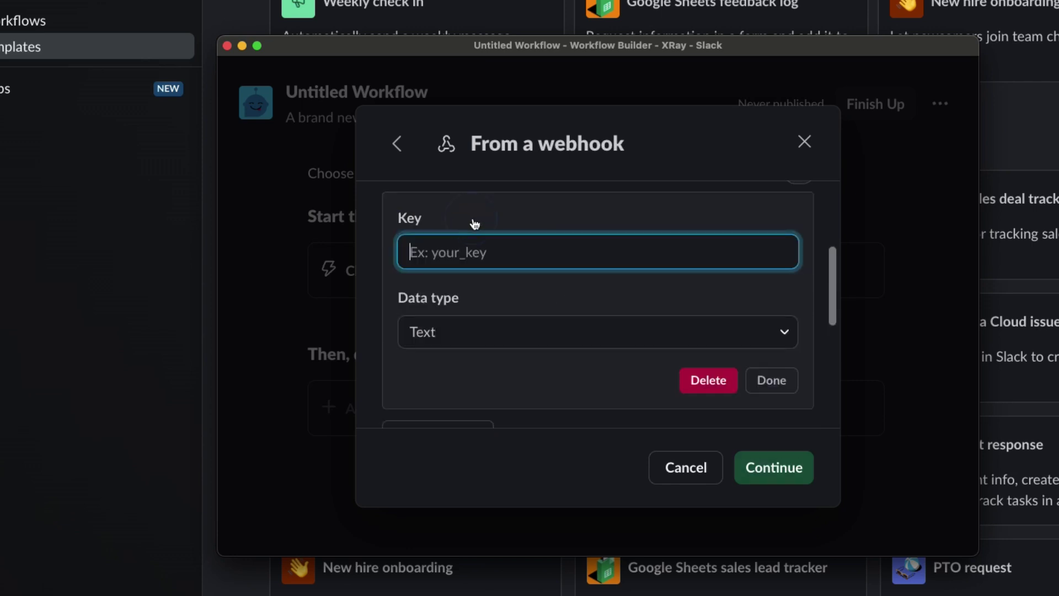
pyautogui.write('service')
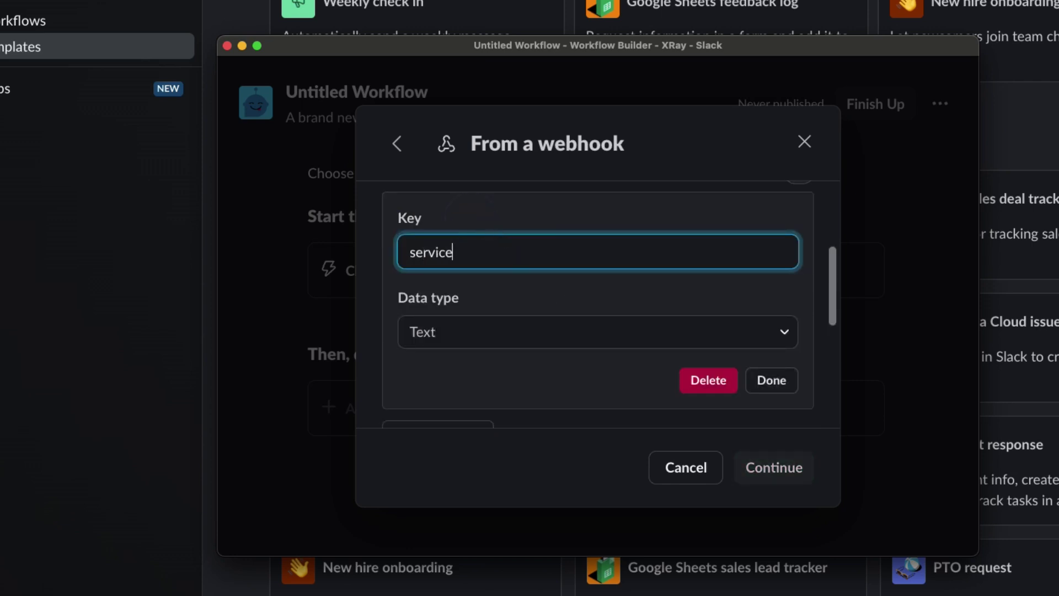
pyautogui.write('Requested')
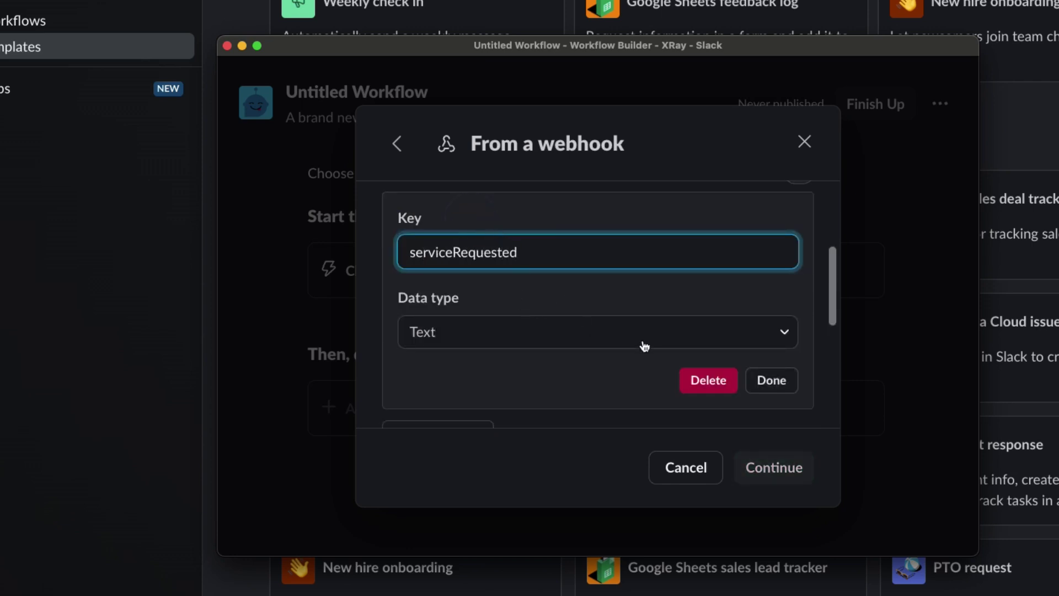
pyautogui.click(772, 382)
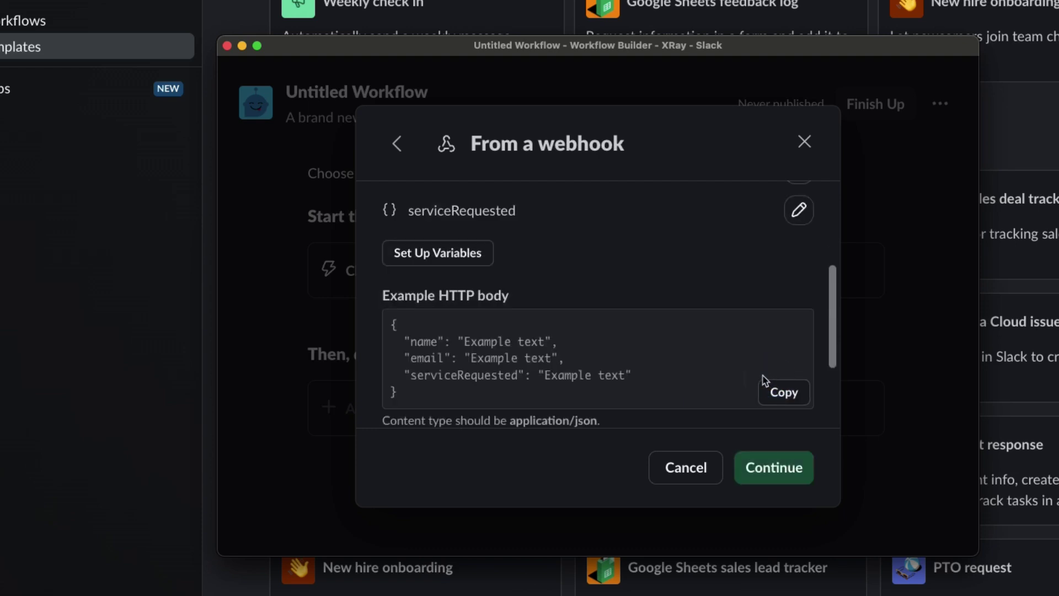
pyautogui.scroll(-2, 684, 357)
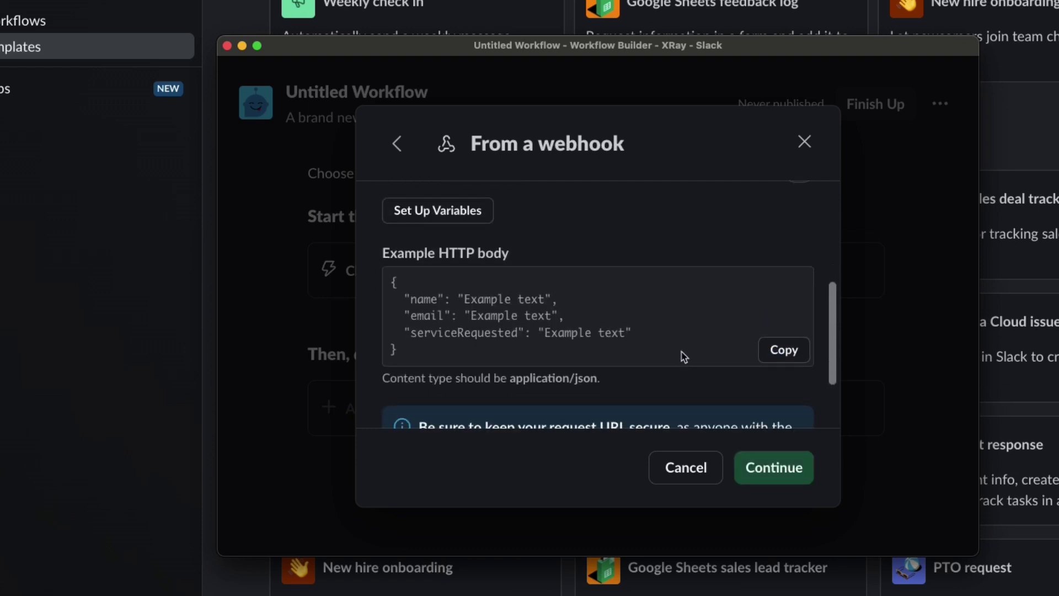
pyautogui.scroll(-4, 684, 357)
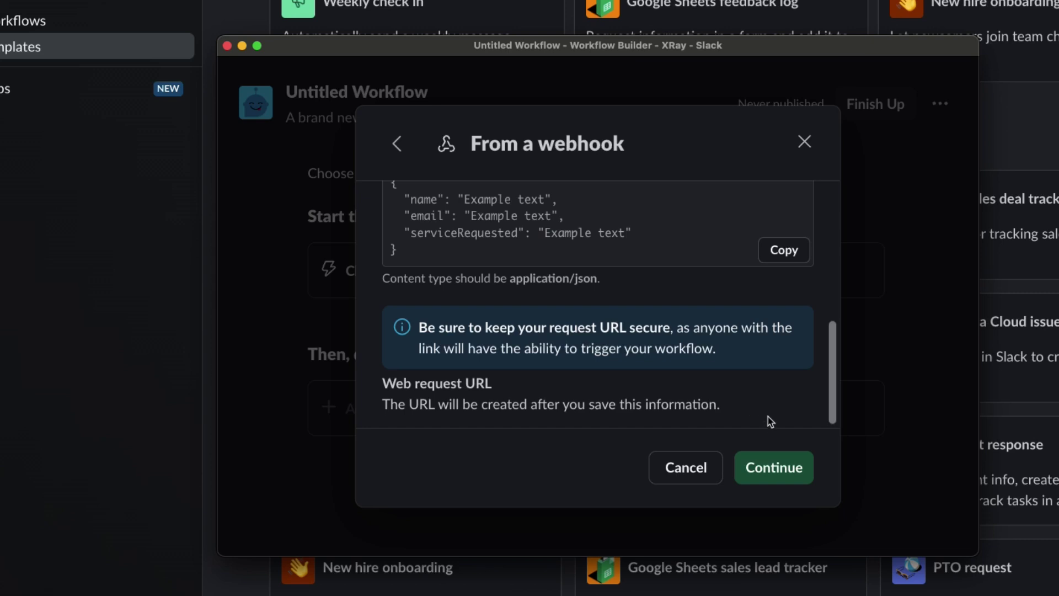
pyautogui.click(764, 484)
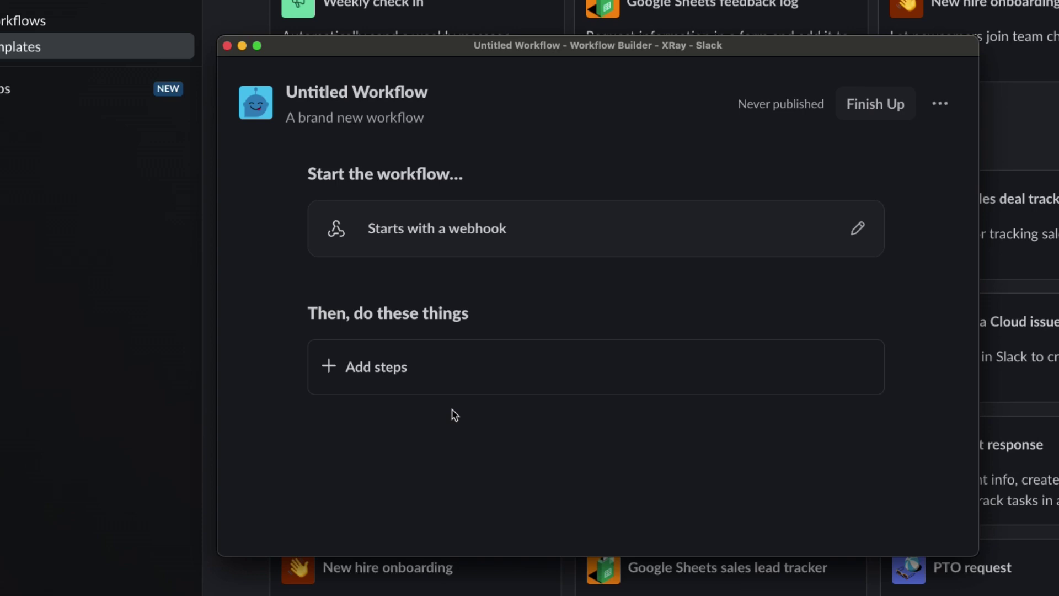
# Step: Add a workflow step that sends a message to a channel, with tutorials as the channel
pyautogui.click(432, 382)
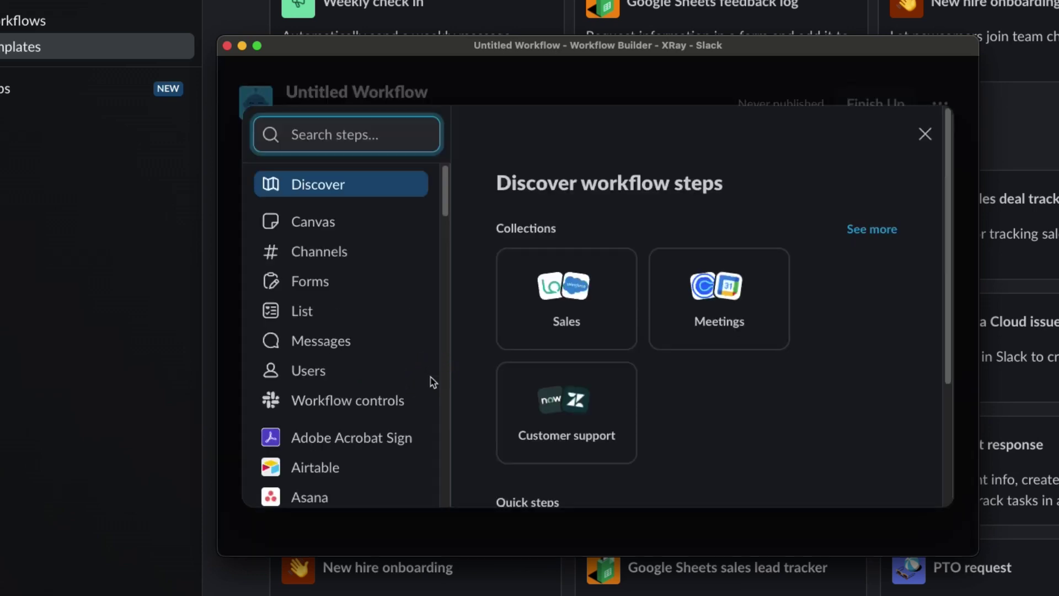
pyautogui.click(366, 352)
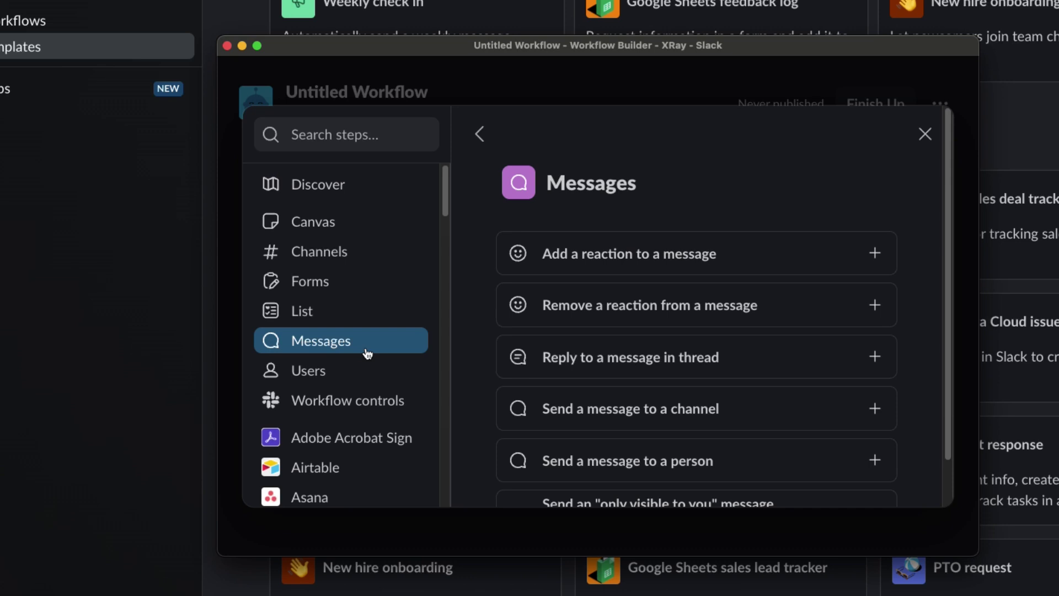
pyautogui.click(631, 415)
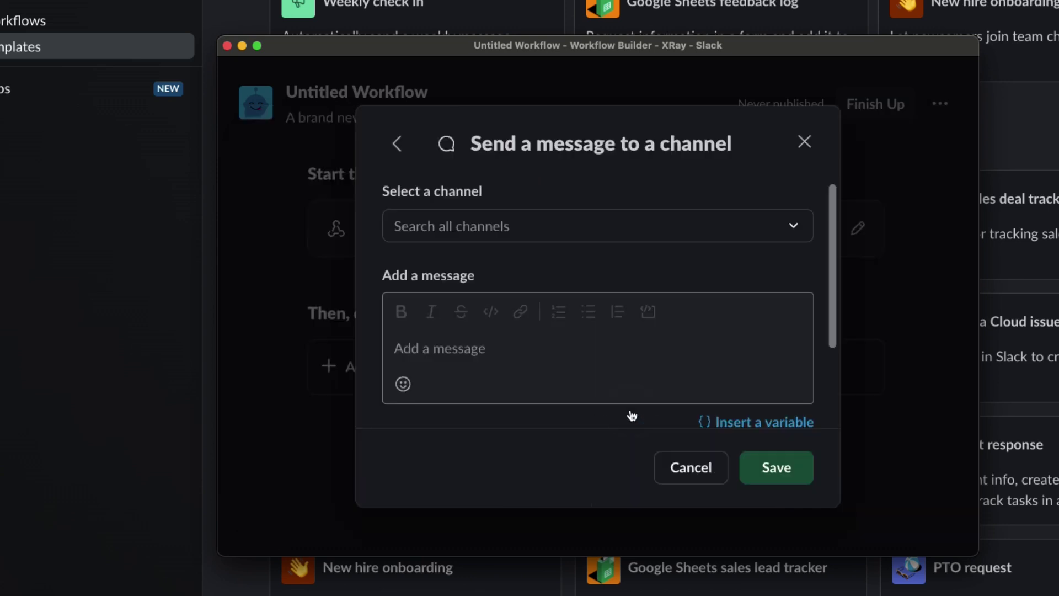
pyautogui.scroll(-1, 628, 266)
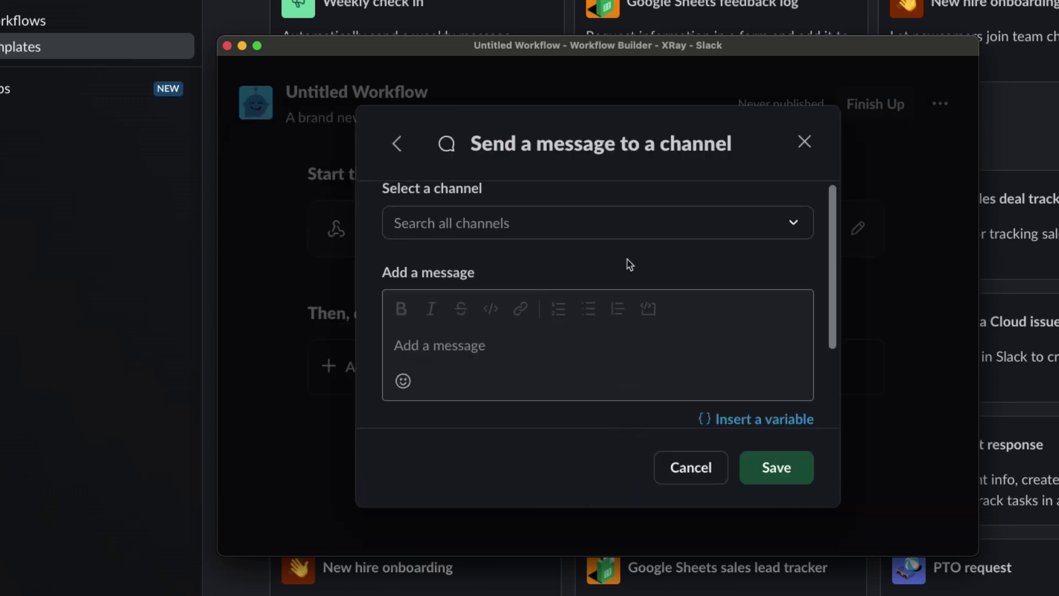
pyautogui.click(637, 225)
pyautogui.write('tutori')
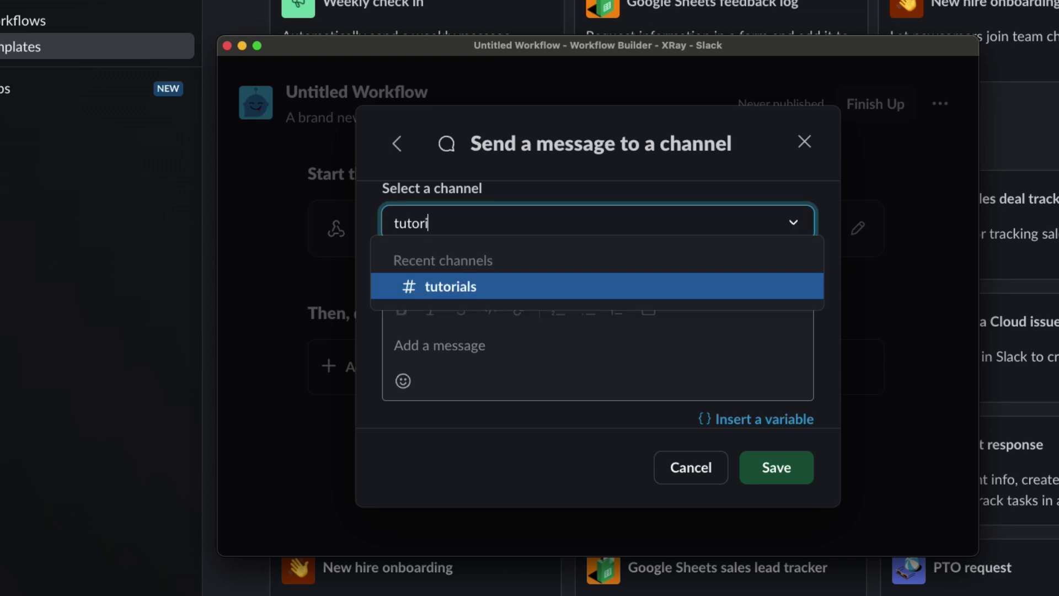
pyautogui.click(575, 287)
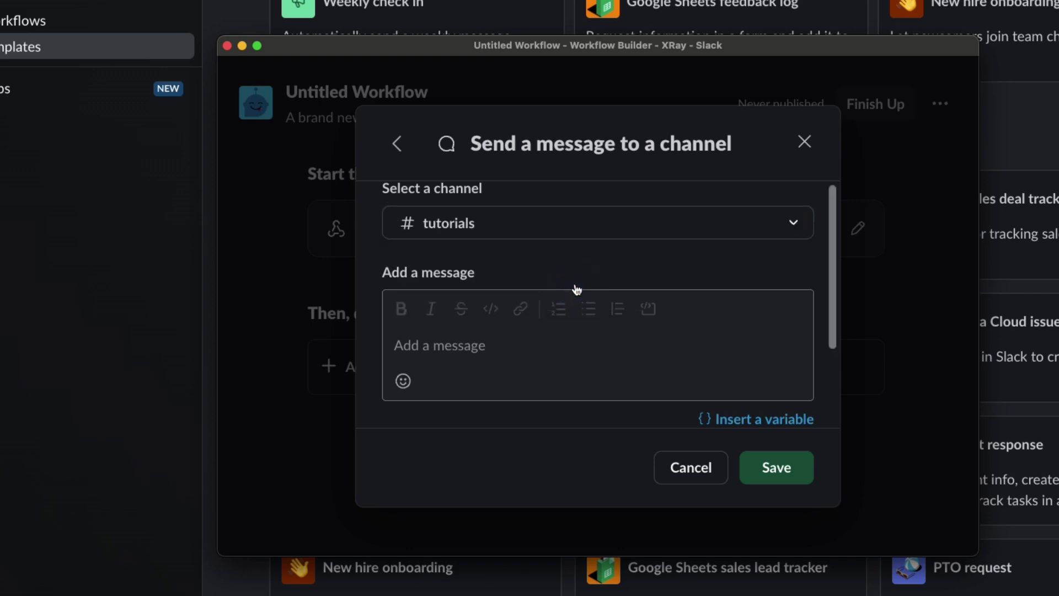
# Step: Write the message "A new contact has been added to our CRM!" with a second line "Name:" followed by the name variable
pyautogui.click(552, 355)
pyautogui.write('A new contact has been added to our CRM!')
pyautogui.hotkey('shift', 'Return')
pyautogui.write('Name:')
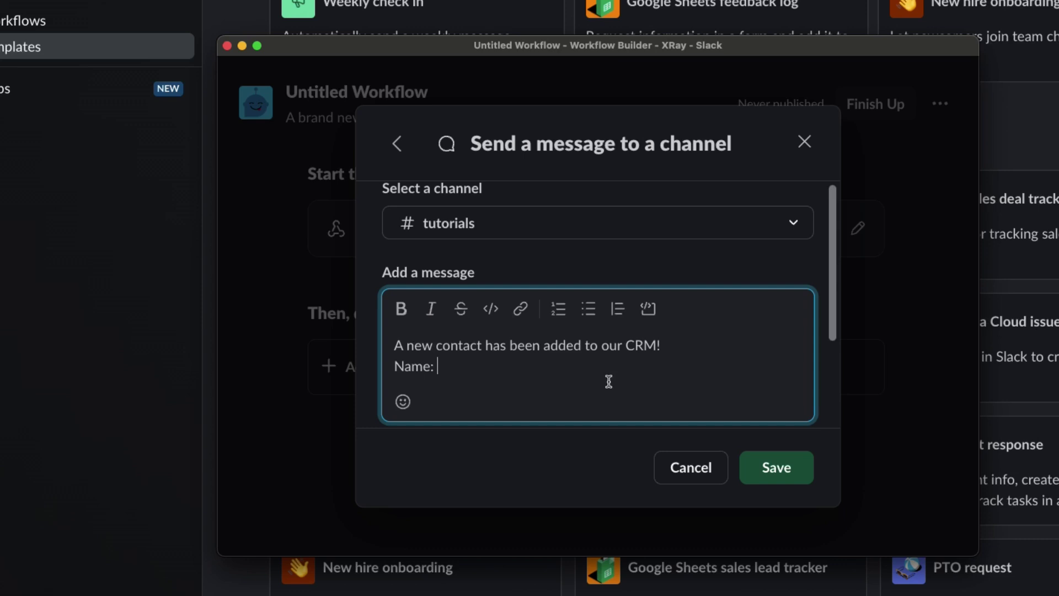
pyautogui.scroll(-2, 609, 381)
pyautogui.click(761, 376)
pyautogui.click(618, 379)
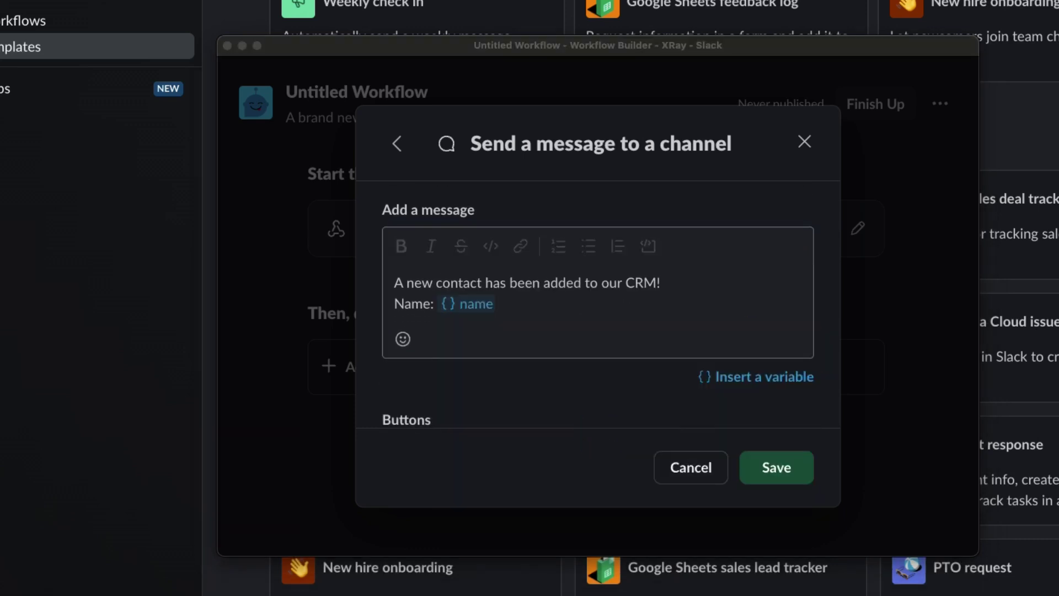
# Step: Add a message line reading "Email:" followed by the email variable
pyautogui.click(524, 307)
pyautogui.hotkey('shift', 'Return')
pyautogui.write('Email:')
pyautogui.click(761, 395)
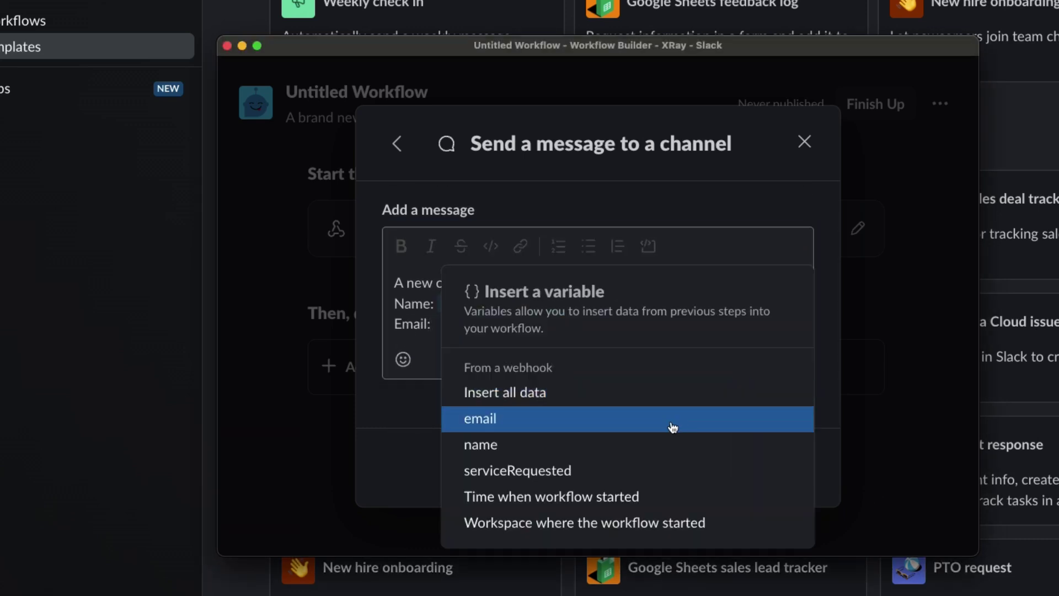
pyautogui.click(672, 428)
# Step: Add a message line "Service requested:" with the serviceRequested variable and save the message step
pyautogui.hotkey('shift', 'Return')
pyautogui.write('Service requested')
pyautogui.click(718, 417)
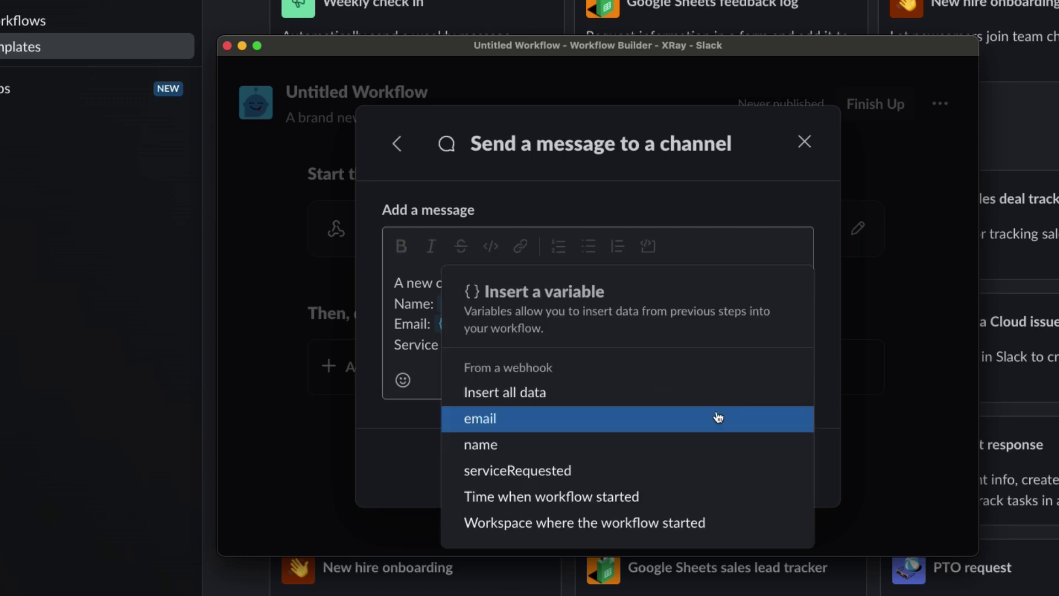
pyautogui.click(714, 470)
pyautogui.scroll(-3, 721, 359)
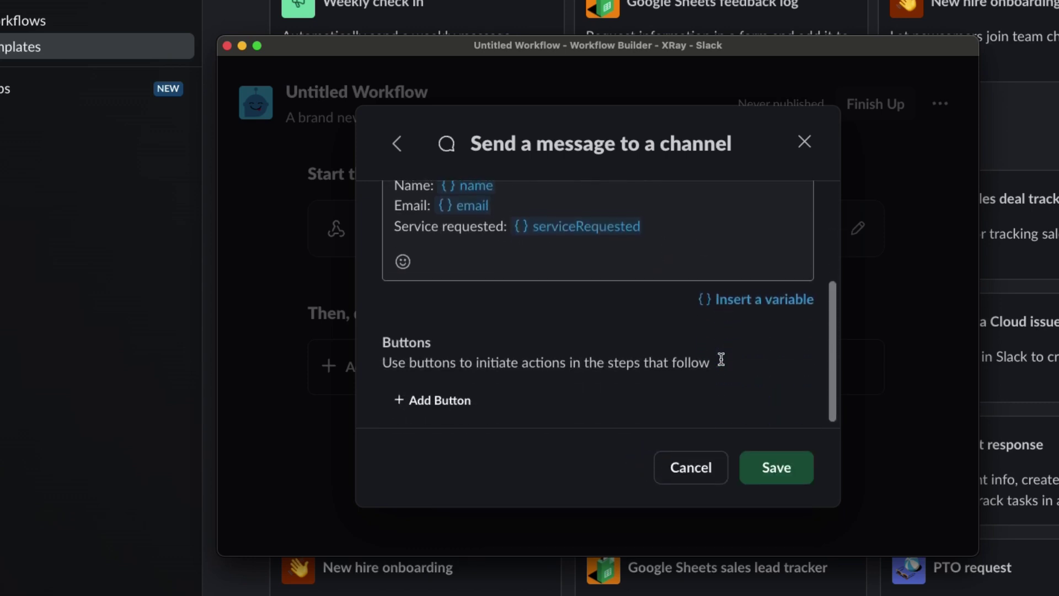
pyautogui.click(792, 477)
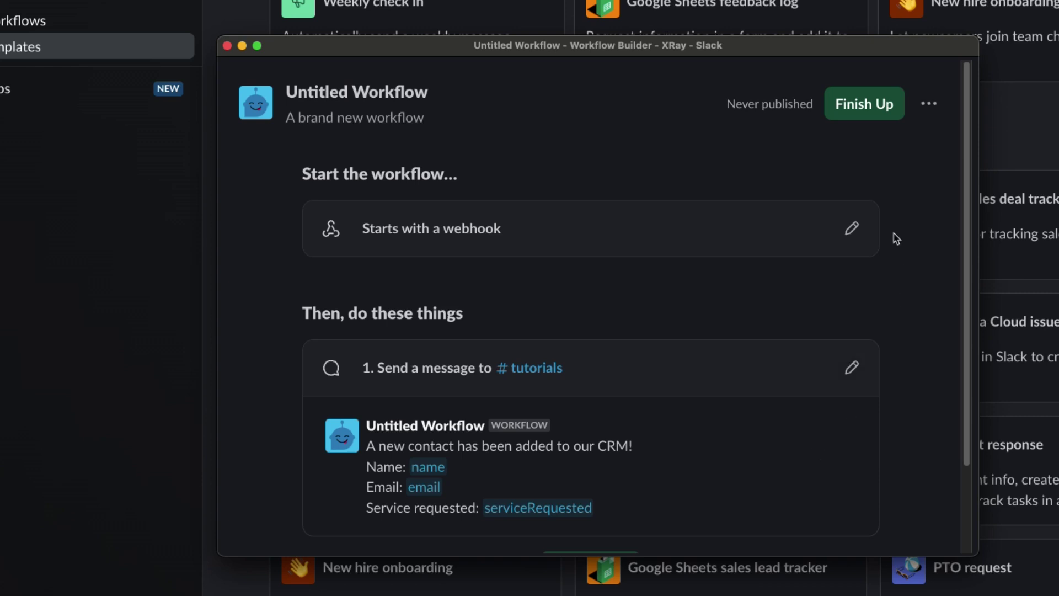
# Step: Finish up the workflow with the name "Webhook Triggers in Slack" and the description "Send alerts for new CRM contacts"
pyautogui.click(852, 118)
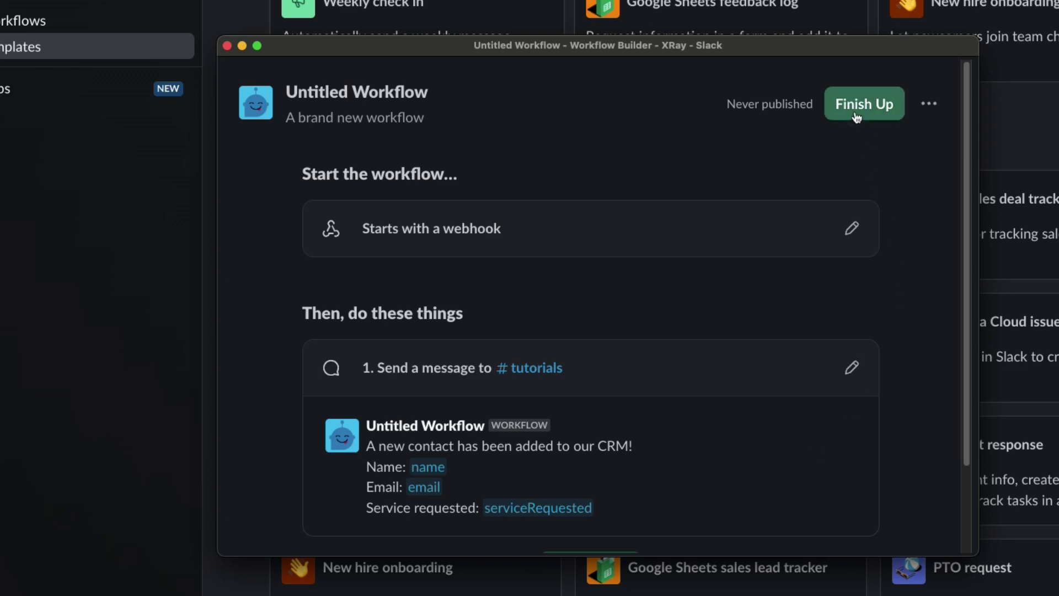
pyautogui.press('super+a')
pyautogui.write('Webhook Triggers in Slack')
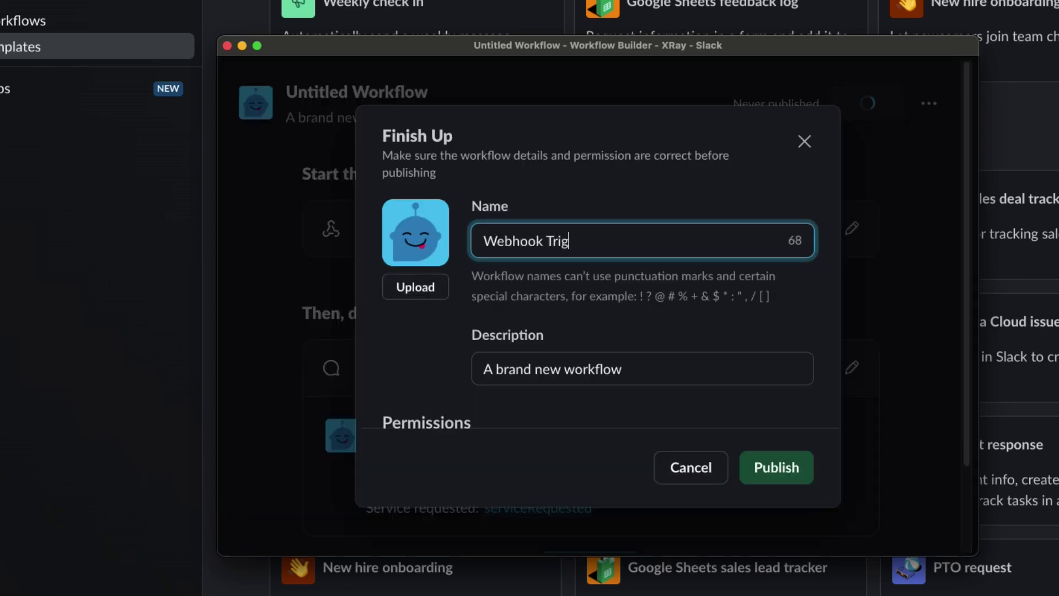
pyautogui.press('Tab')
pyautogui.write('Send alerts for new CRM contacts')
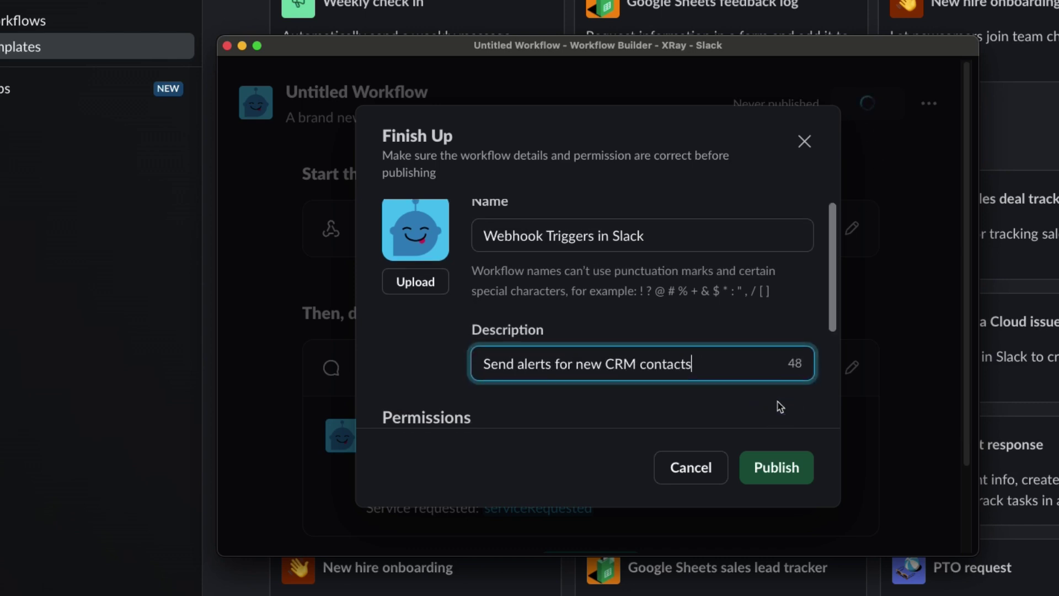
# Step: Publish the "Webhook Triggers in Slack" workflow and dismiss the publication dialog without adding the workflow to a channel
pyautogui.scroll(-5, 780, 407)
pyautogui.click(791, 473)
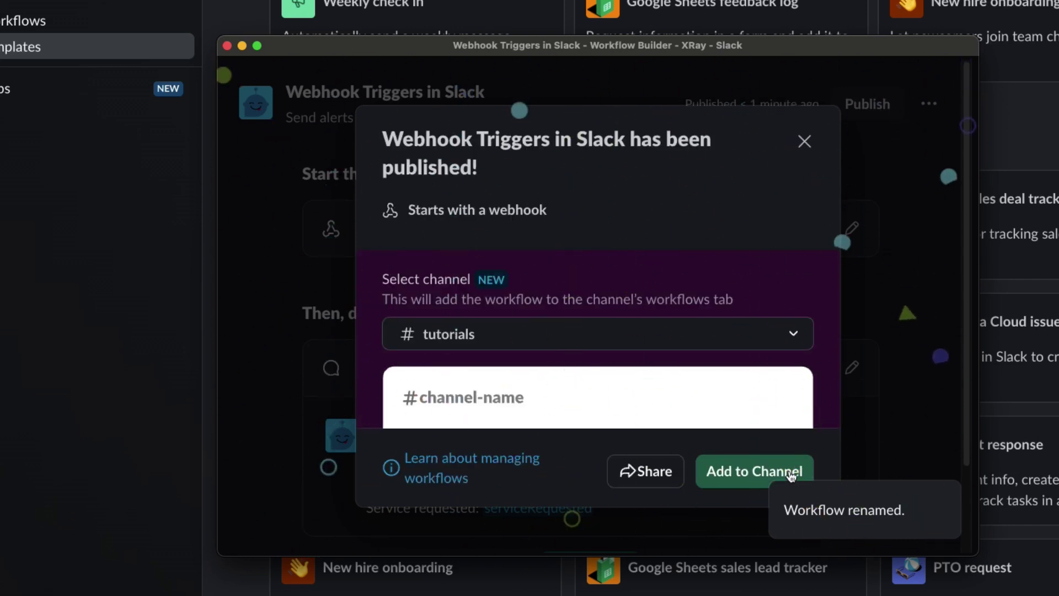
pyautogui.scroll(-2, 724, 389)
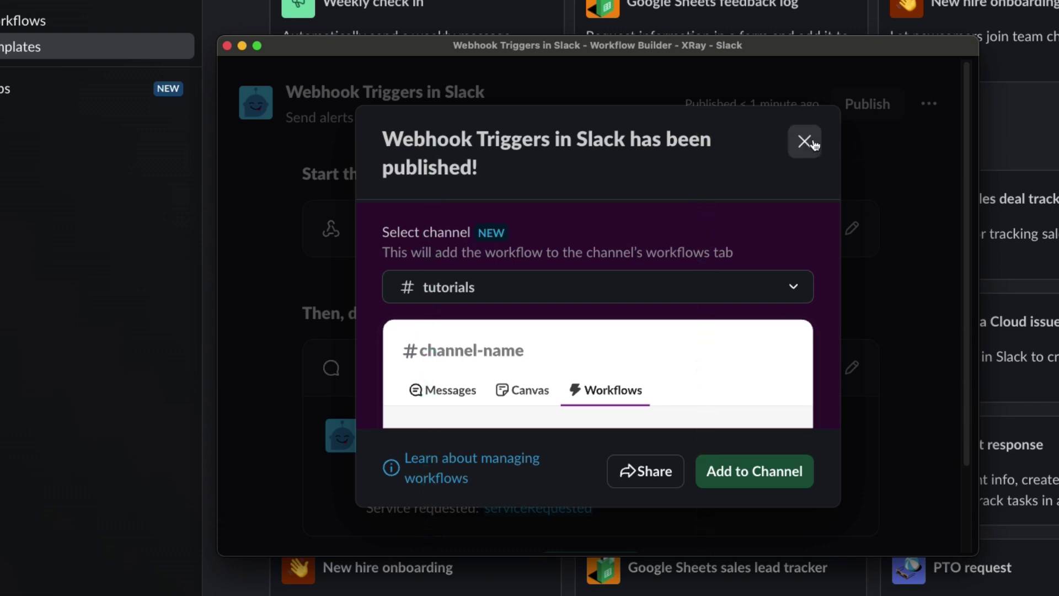
pyautogui.click(805, 142)
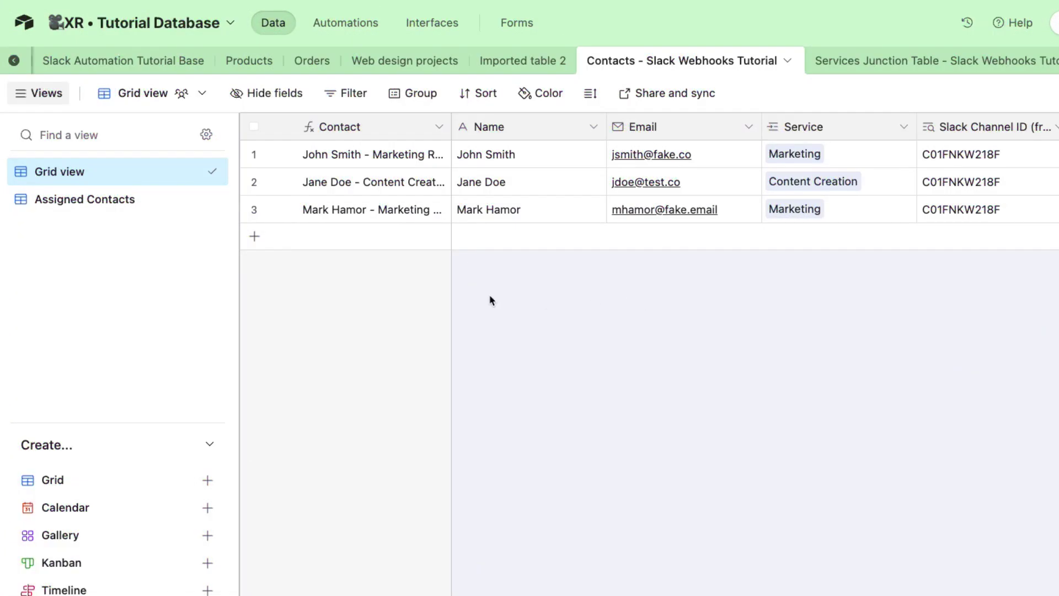
# Step: Switch to the Airtable Tutorial Database, show the Assigned Contacts view, and open the Slack Webhook Trigger automation's script for editing
pyautogui.click(118, 203)
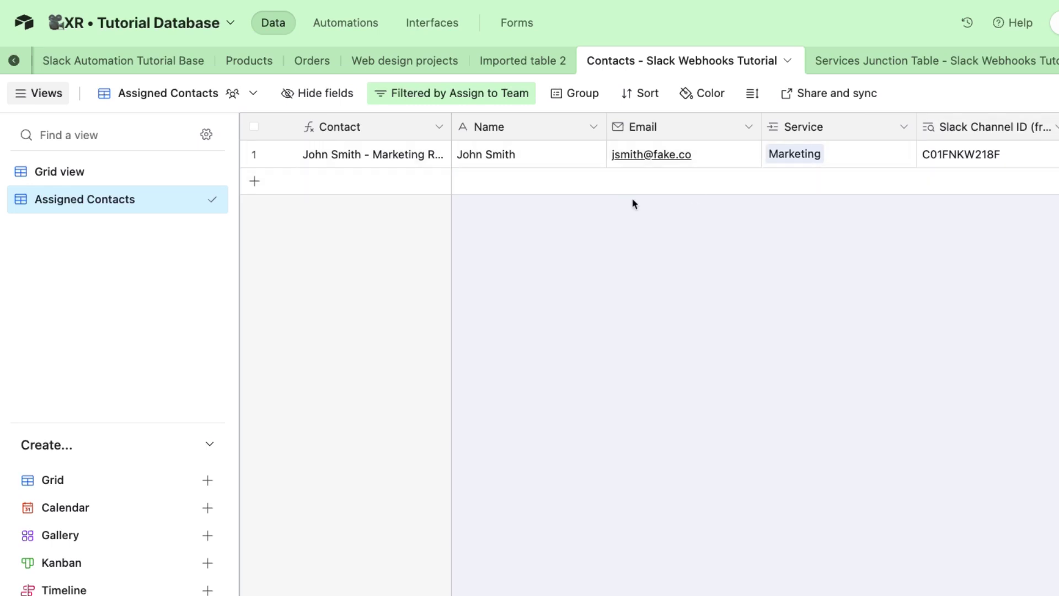
pyautogui.click(337, 26)
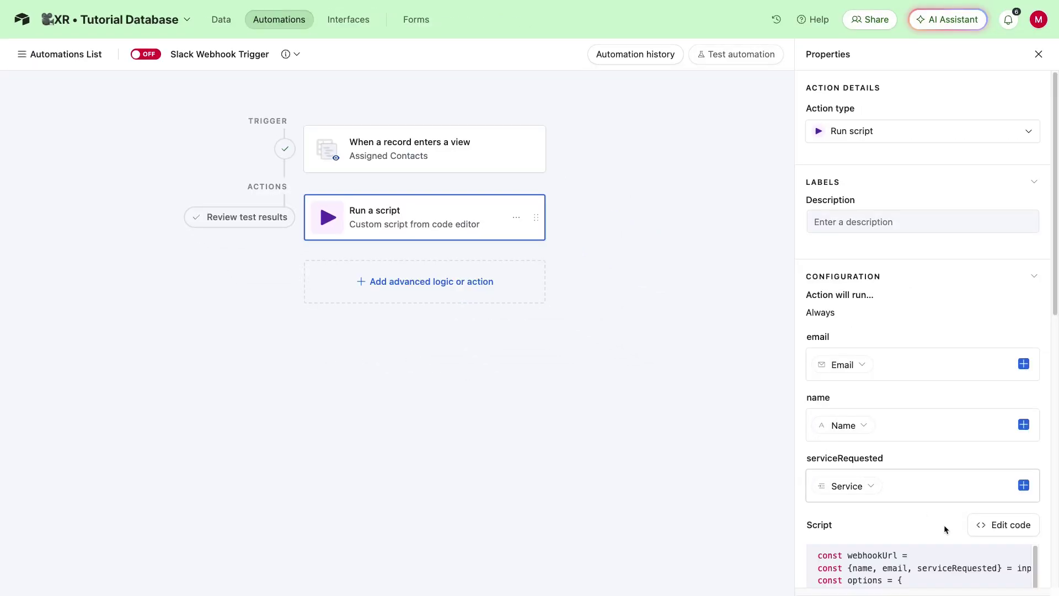
pyautogui.click(970, 529)
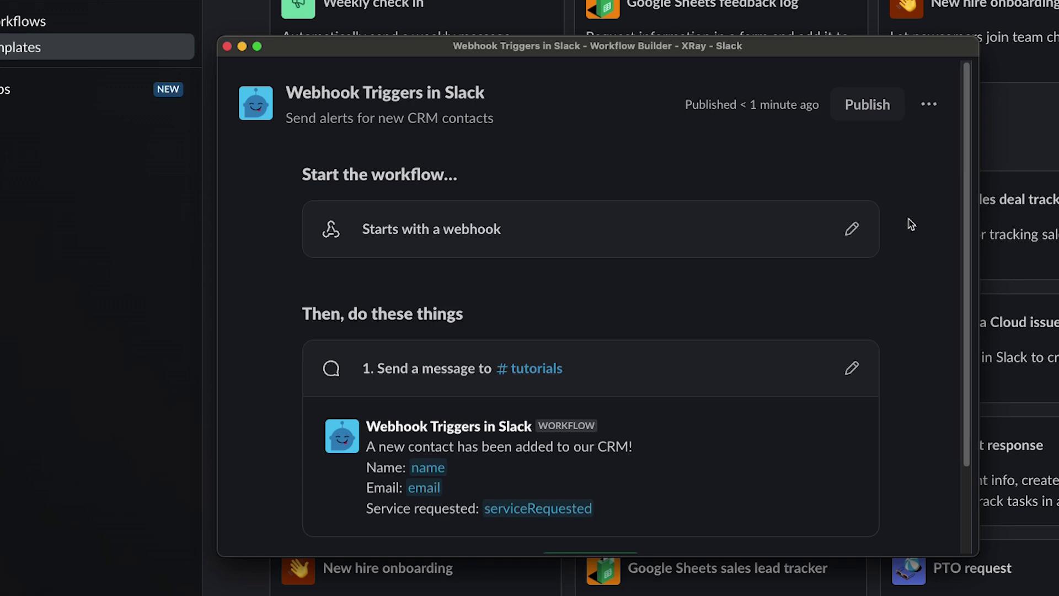
# Step: Switch to Slack's Workflow Builder and copy the web request URL from the workflow's webhook trigger settings
pyautogui.click(852, 229)
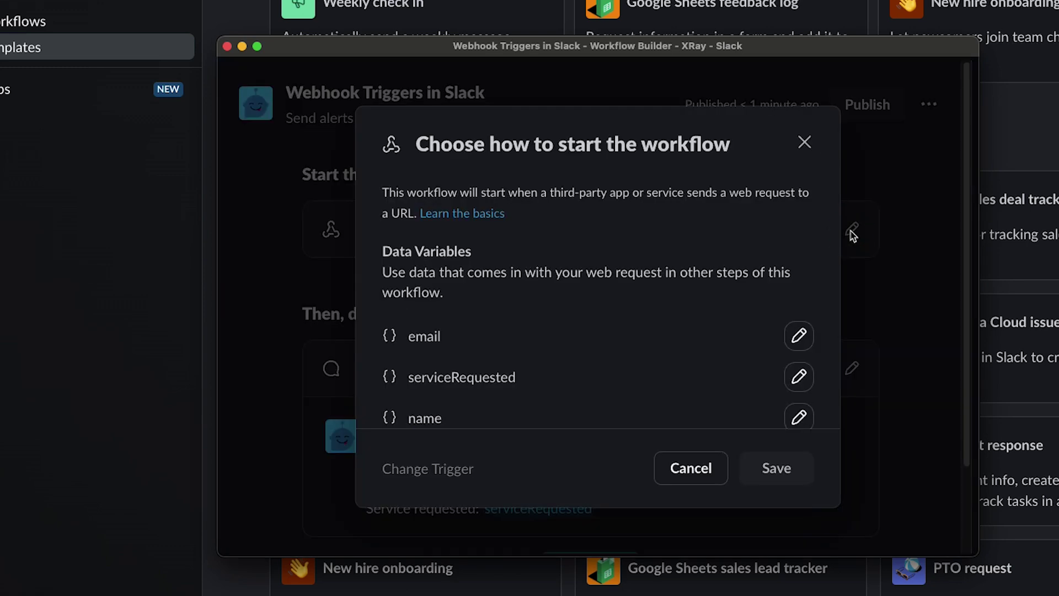
pyautogui.scroll(-10, 670, 331)
pyautogui.click(783, 379)
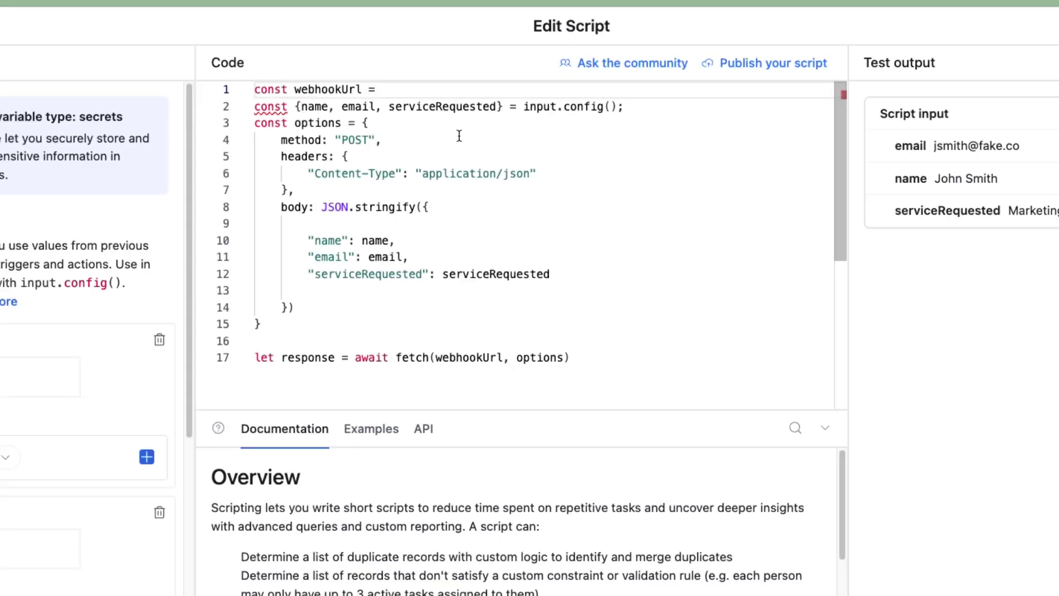
# Step: In the Airtable script, paste the copied Slack webhook URL in quotes as the webhookUrl value and test the script
pyautogui.click(441, 95)
pyautogui.write('"')
pyautogui.hotkey('ctrl', 'v')
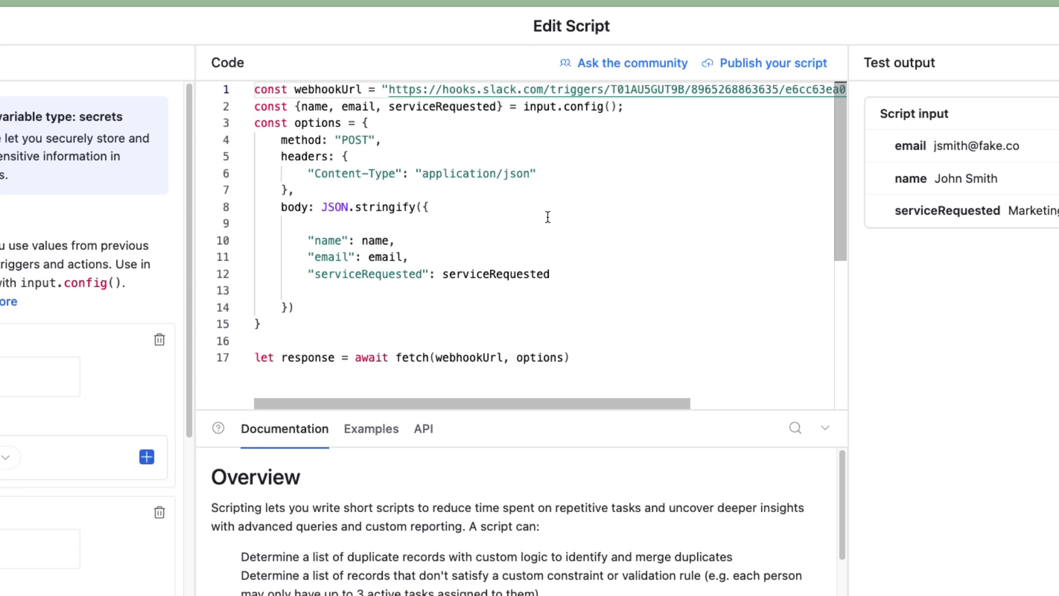
pyautogui.click(547, 217)
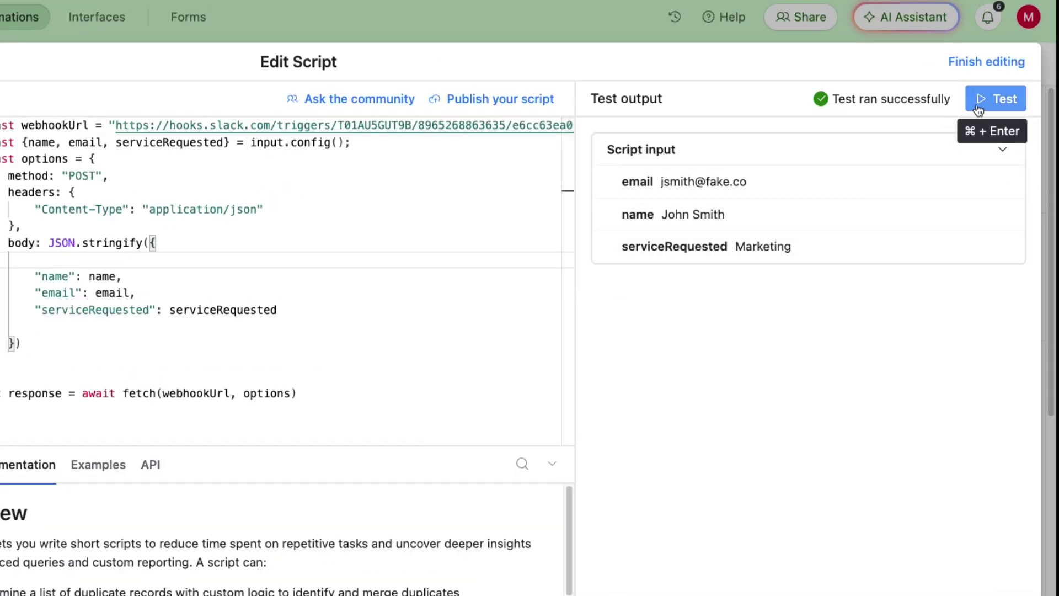
pyautogui.click(985, 110)
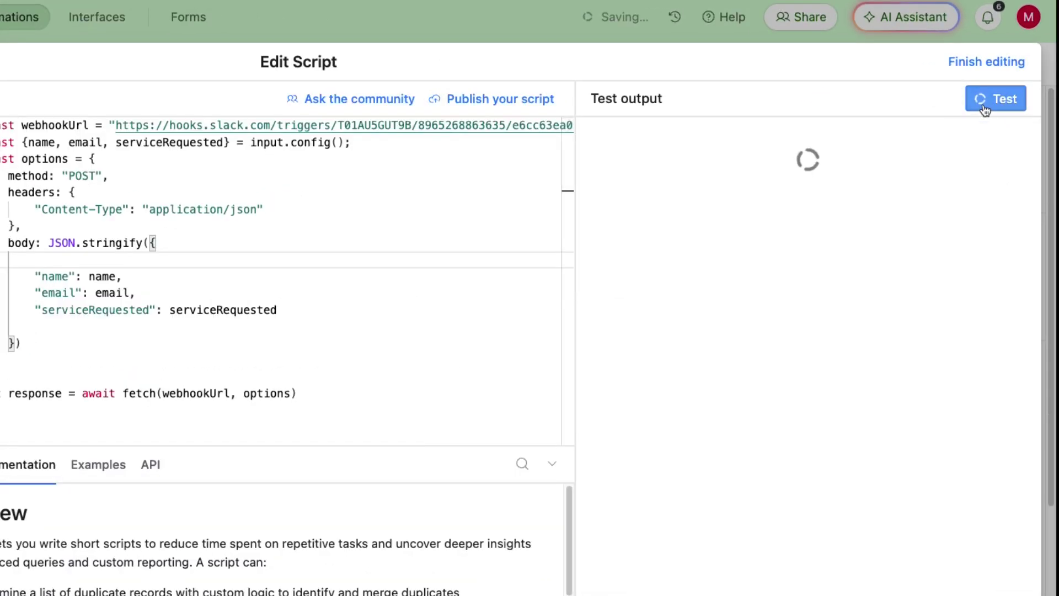